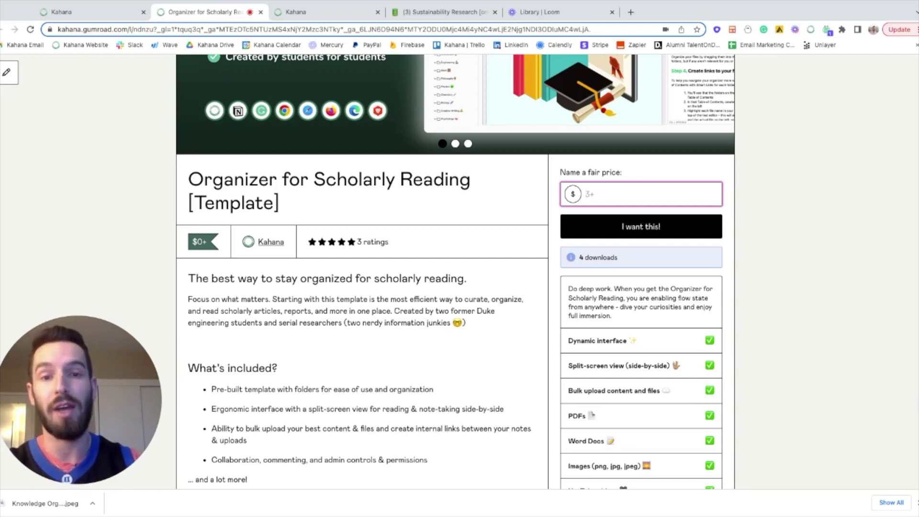
# Switch to the Kahana Organizer for Scholarly Reading hub with the Tips to Get Started draft and PDF upload.
pyautogui.click(95, 11)
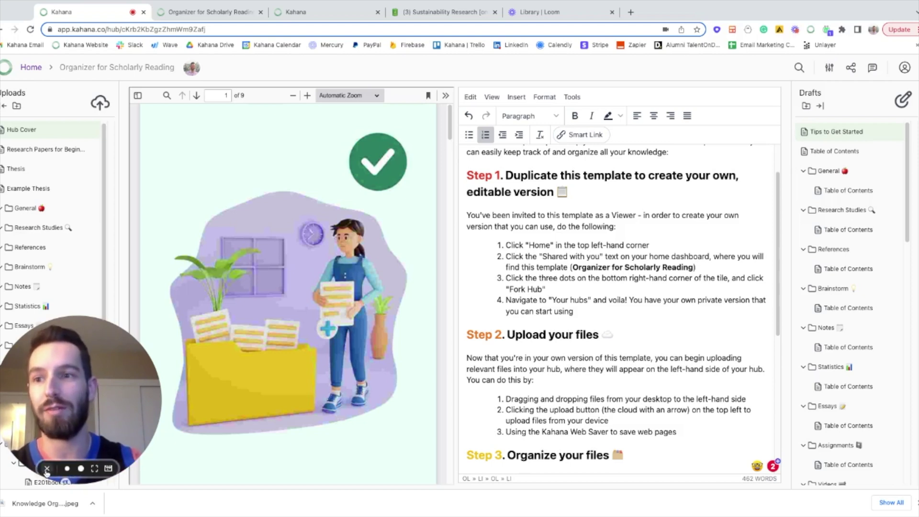
pyautogui.click(46, 469)
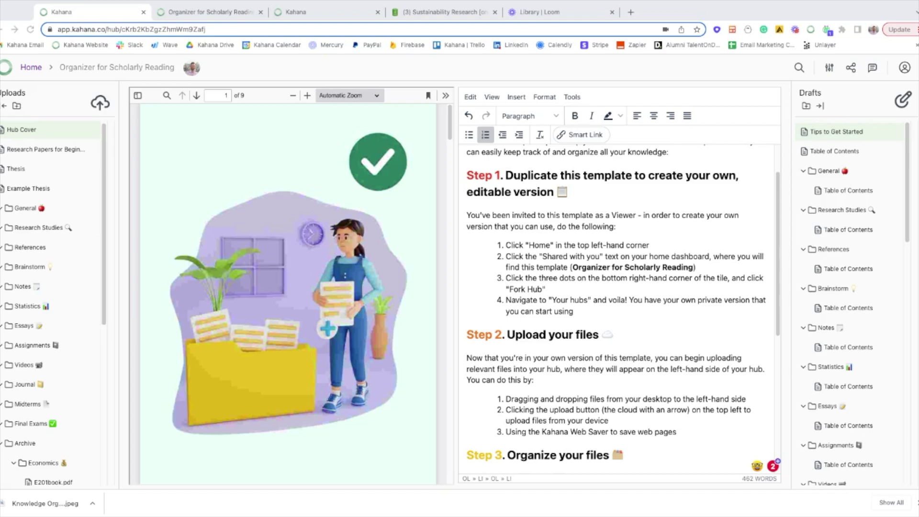
pyautogui.click(100, 102)
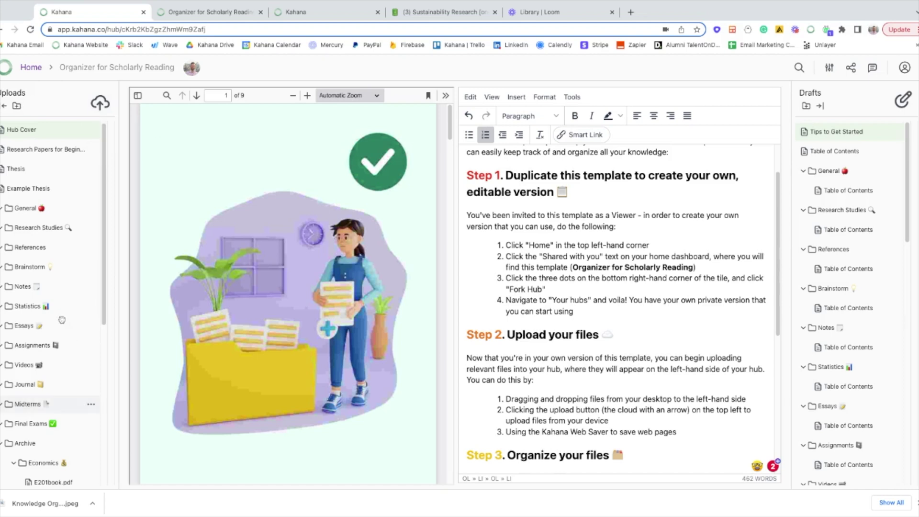
pyautogui.scroll(-2, 54, 276)
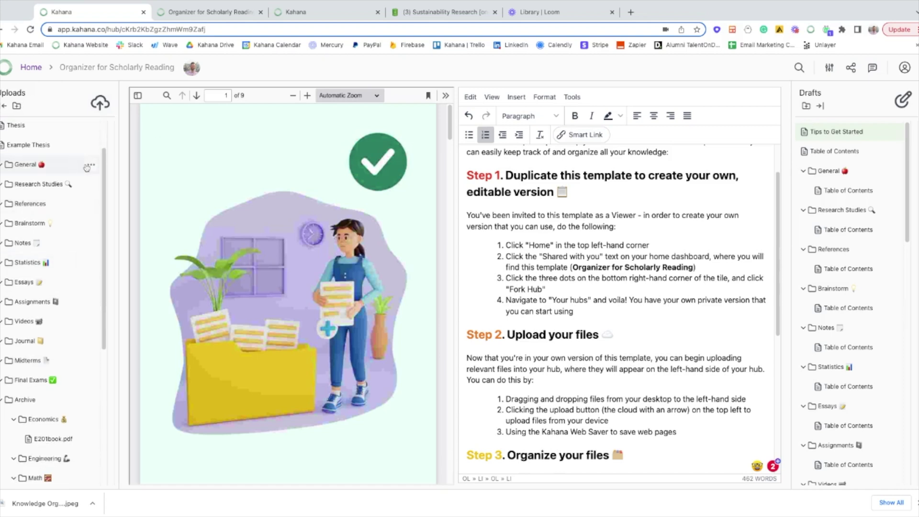
pyautogui.click(91, 167)
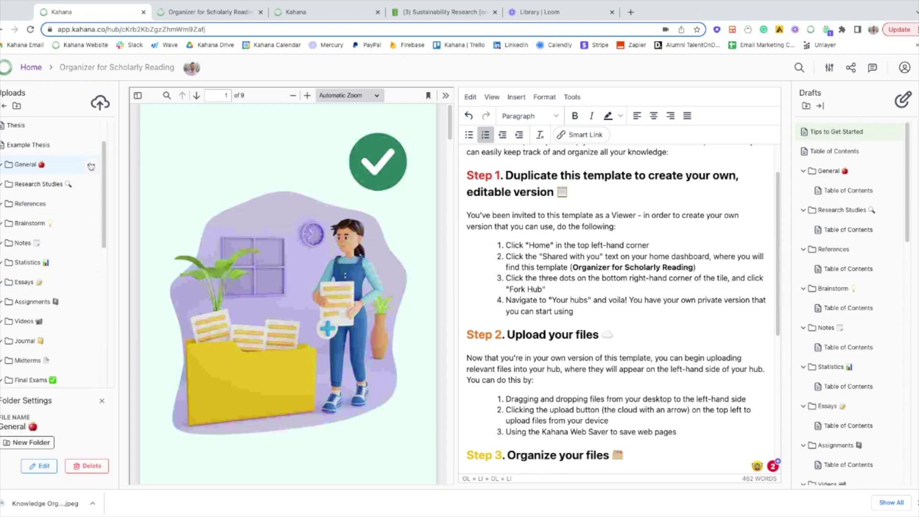
pyautogui.click(102, 401)
pyautogui.scroll(2, 24, 138)
pyautogui.click(21, 131)
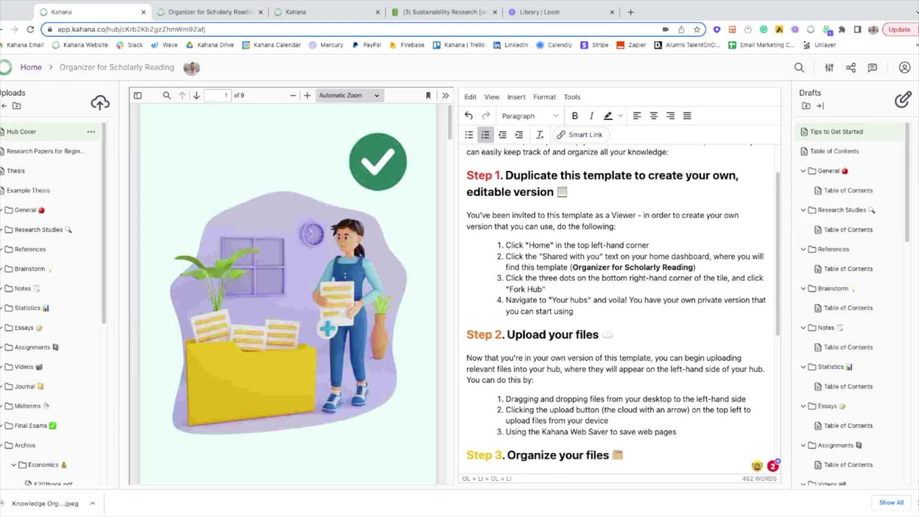
pyautogui.scroll(2, 610, 260)
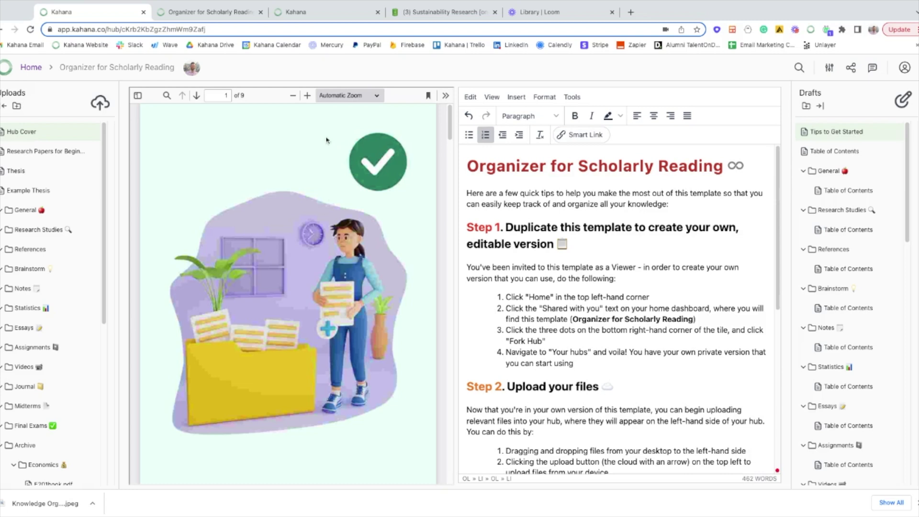
pyautogui.click(317, 14)
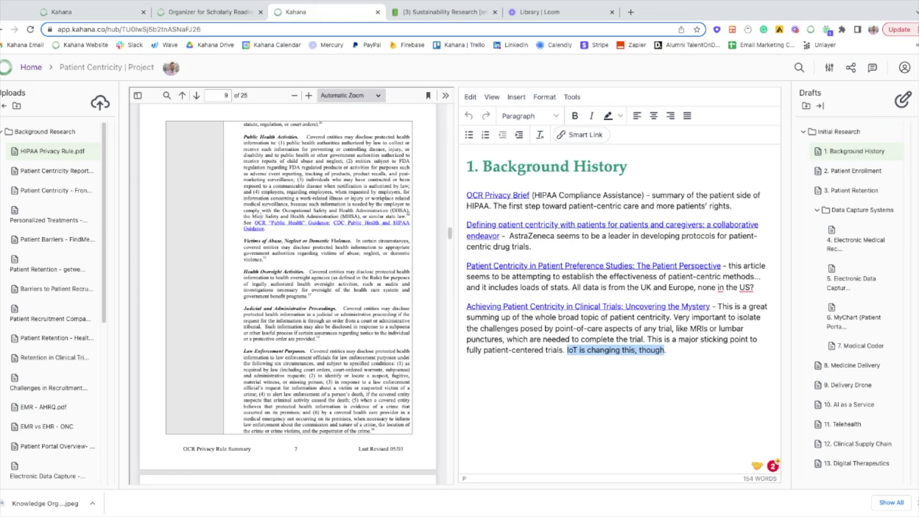
# Open the Patient Centricity Report and patient preference studies uploads, then the OCR Privacy Brief link.
pyautogui.click(61, 173)
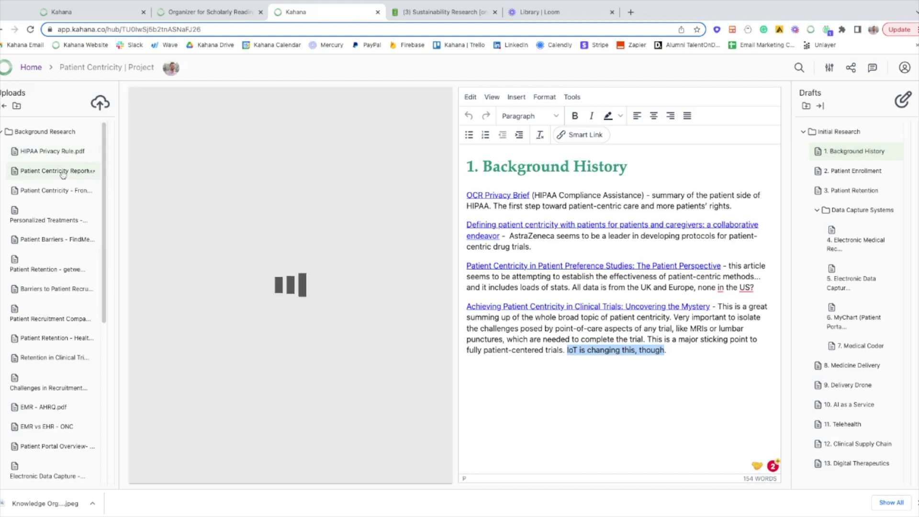
pyautogui.click(42, 192)
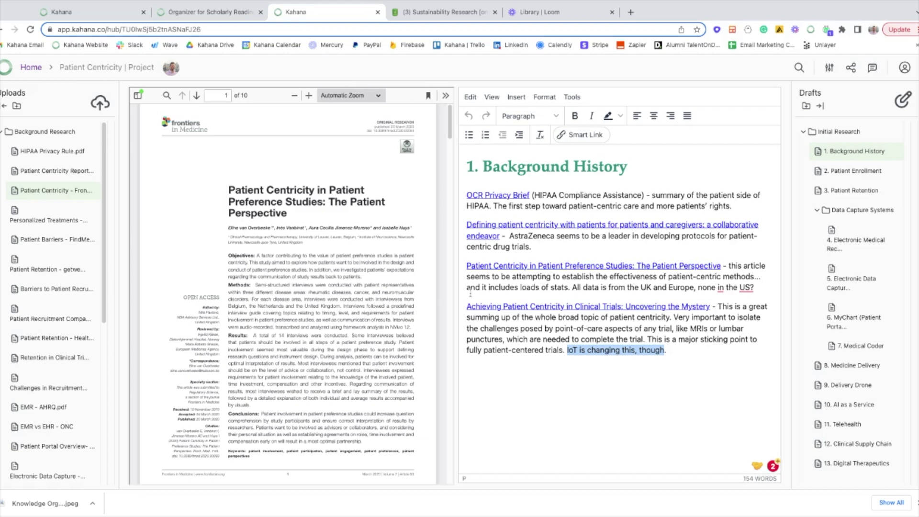
pyautogui.rightClick(504, 195)
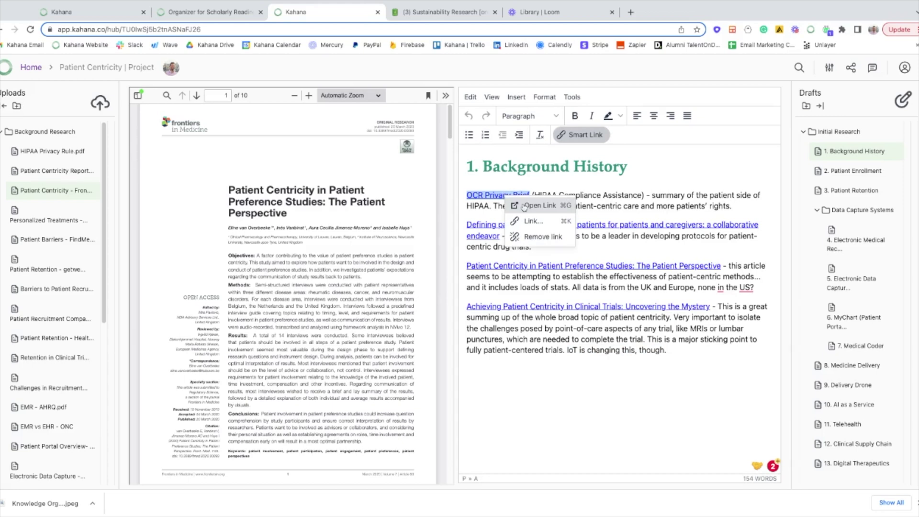
pyautogui.click(525, 205)
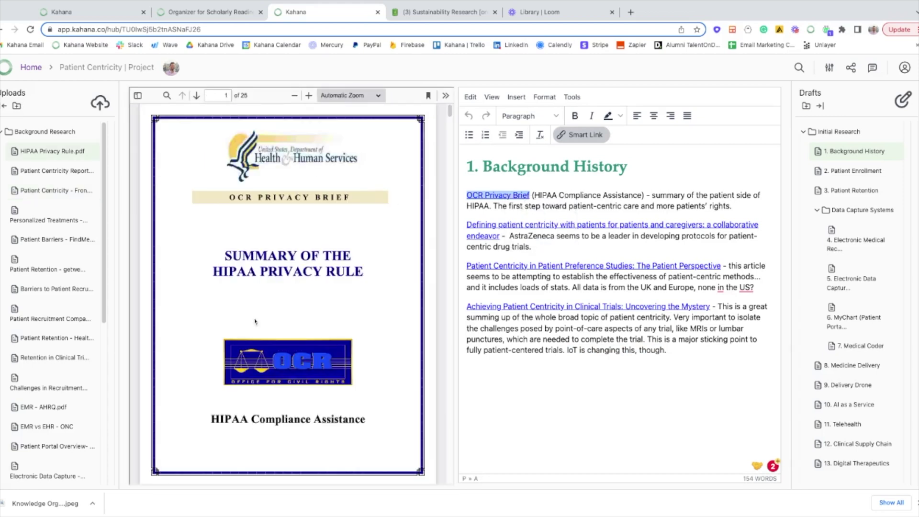
# Open the Defining patient centricity paper, then start a smart link from the closing IoT sentence.
pyautogui.scroll(-10, 235, 263)
pyautogui.scroll(-20, 240, 271)
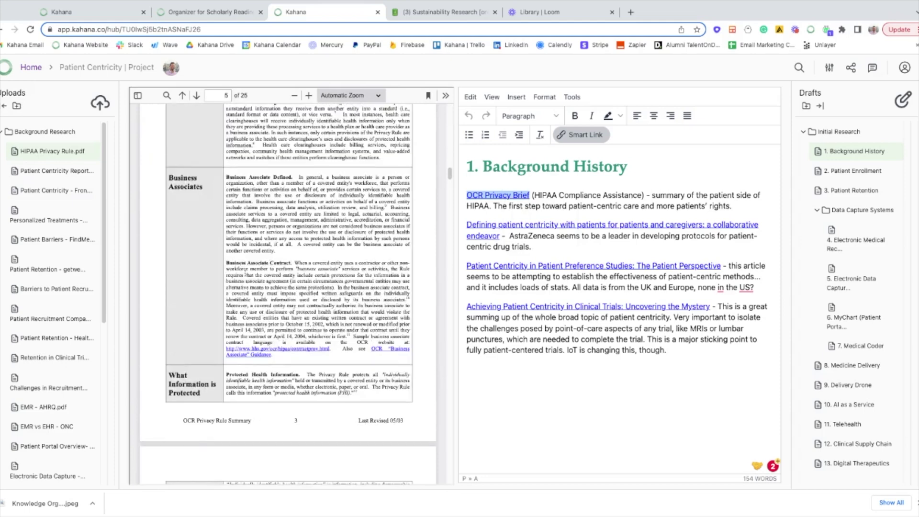
pyautogui.scroll(-12, 221, 287)
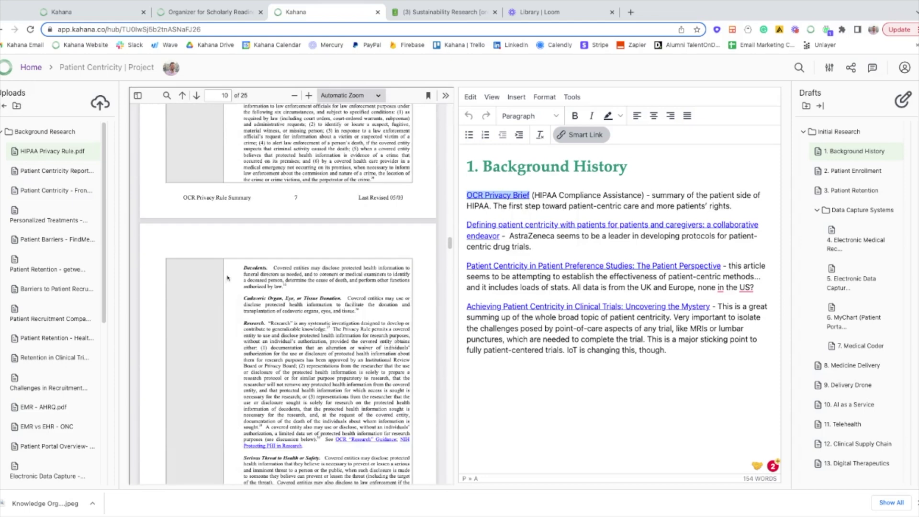
pyautogui.scroll(-4, 221, 287)
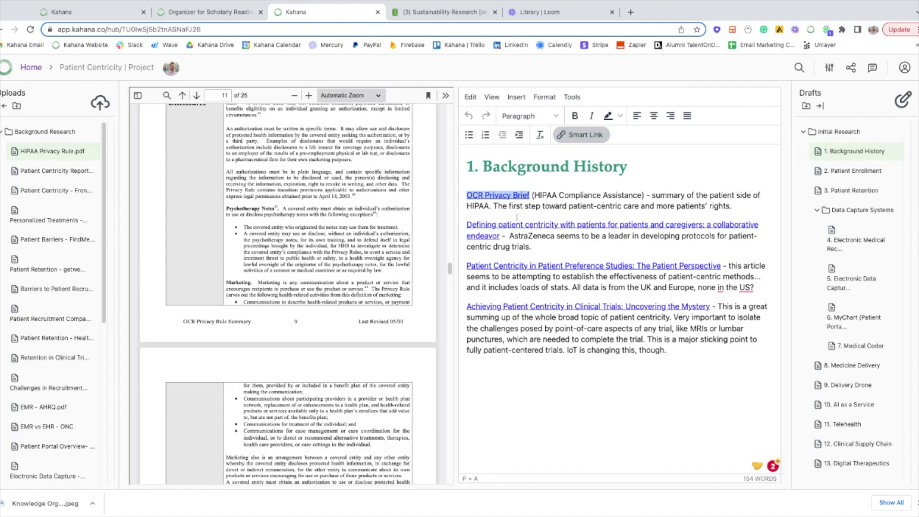
pyautogui.rightClick(534, 227)
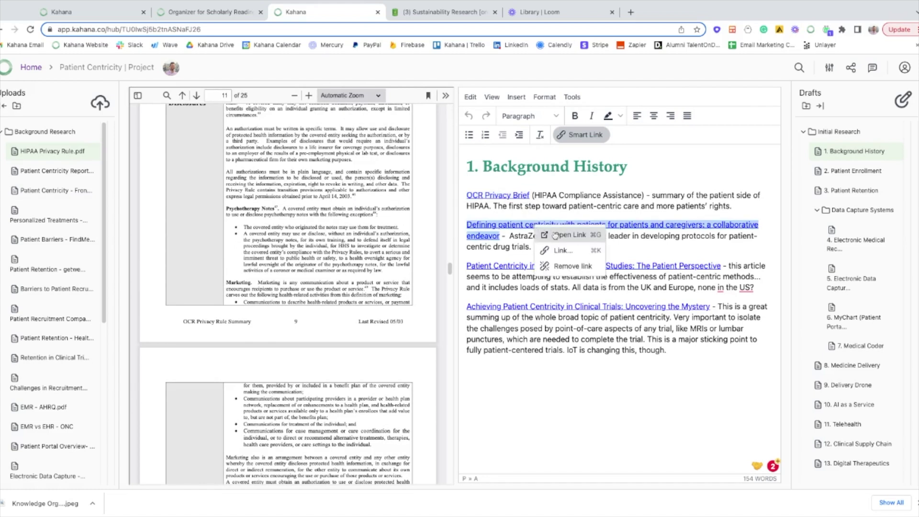
pyautogui.click(555, 235)
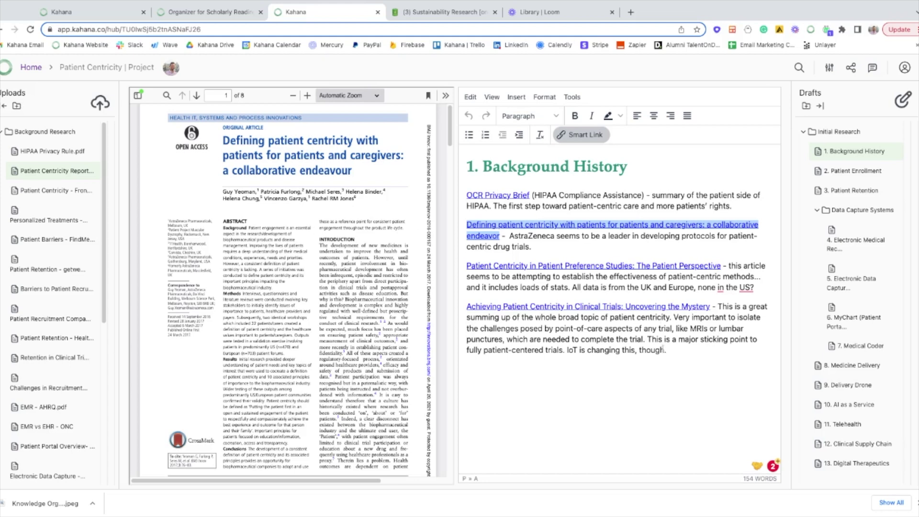
pyautogui.moveTo(665, 350); pyautogui.dragTo(567, 350)
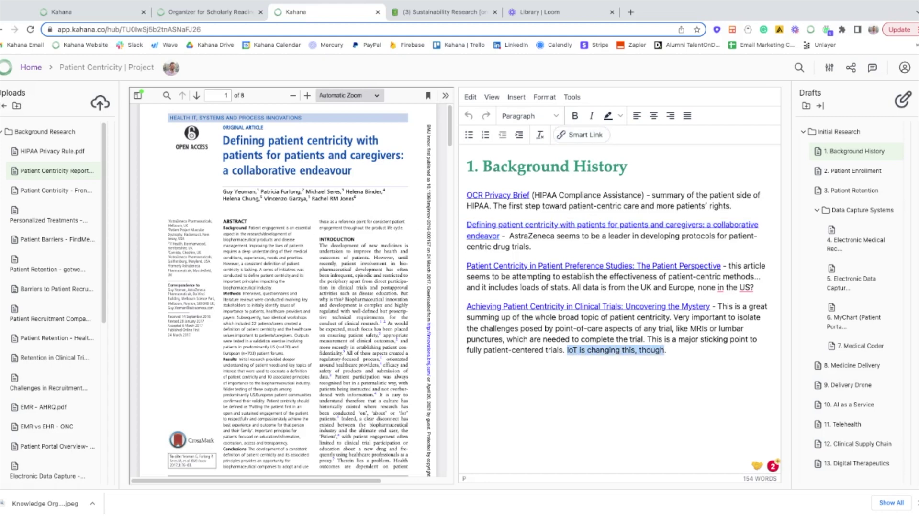
pyautogui.click(583, 135)
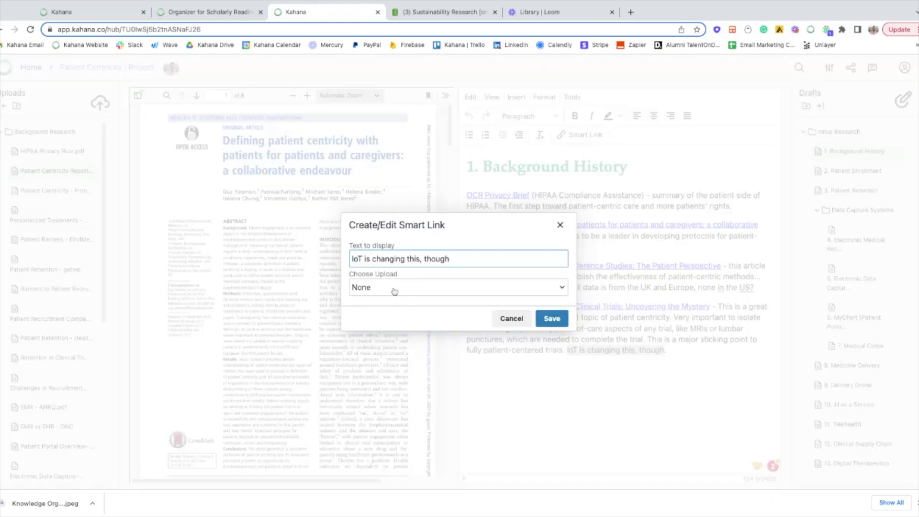
pyautogui.click(378, 289)
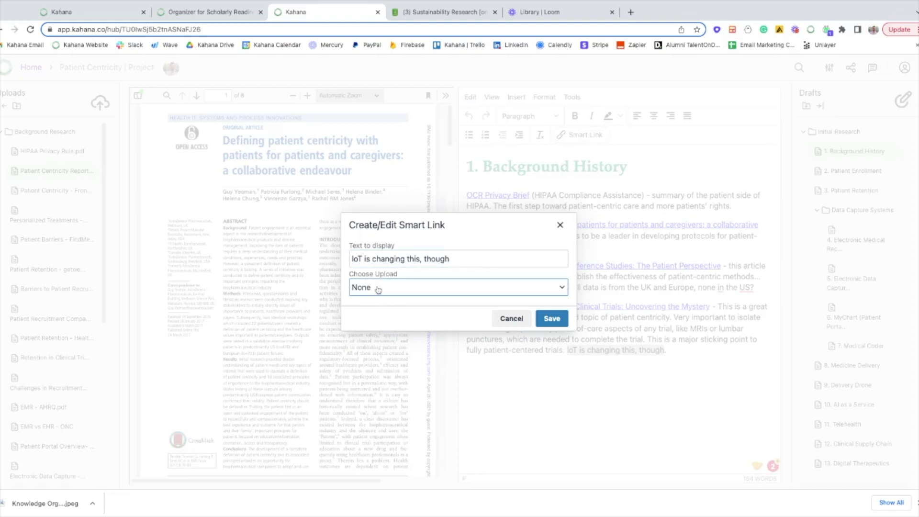
pyautogui.click(560, 225)
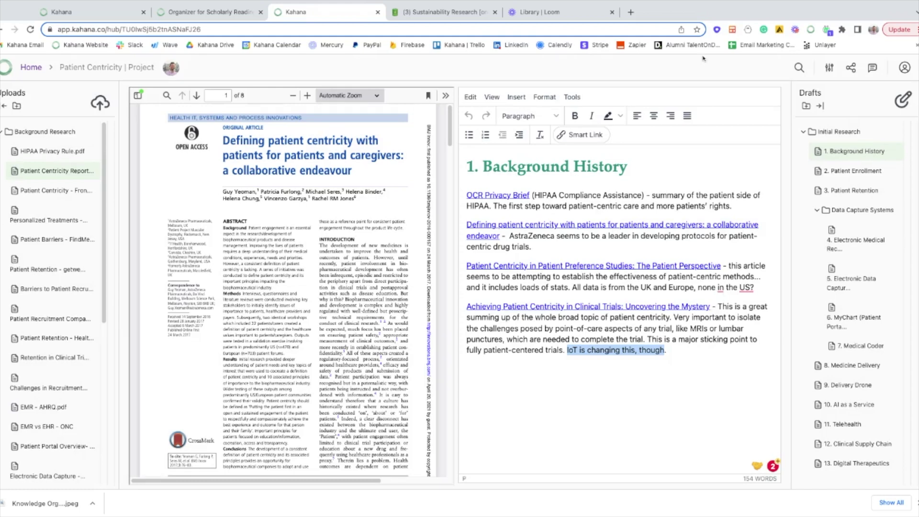
# Switch to the Sustainability Research page in Notion and scroll to its embedded Kahana hub.
pyautogui.click(458, 14)
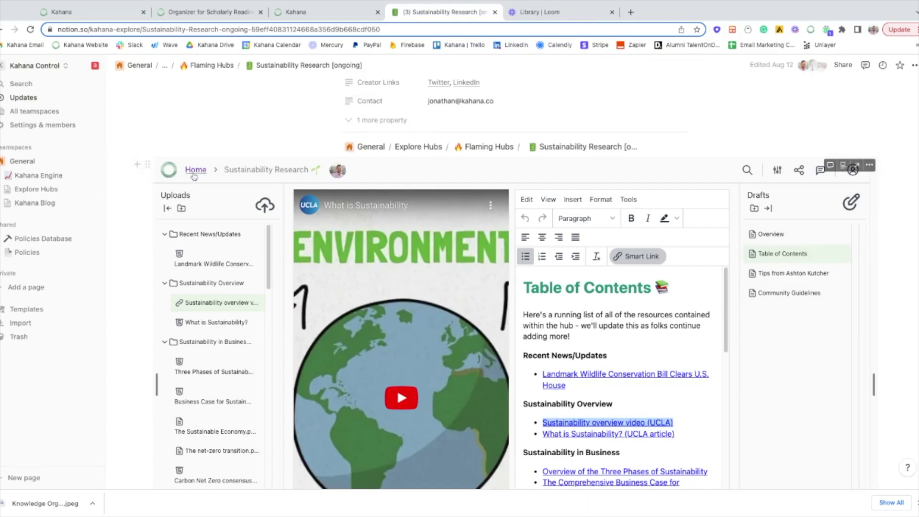
pyautogui.scroll(-3, 208, 192)
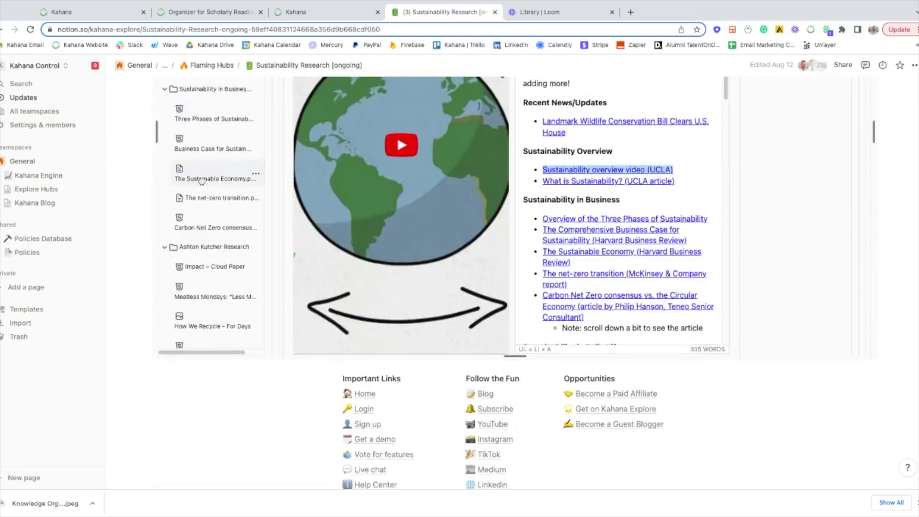
pyautogui.scroll(3, 201, 180)
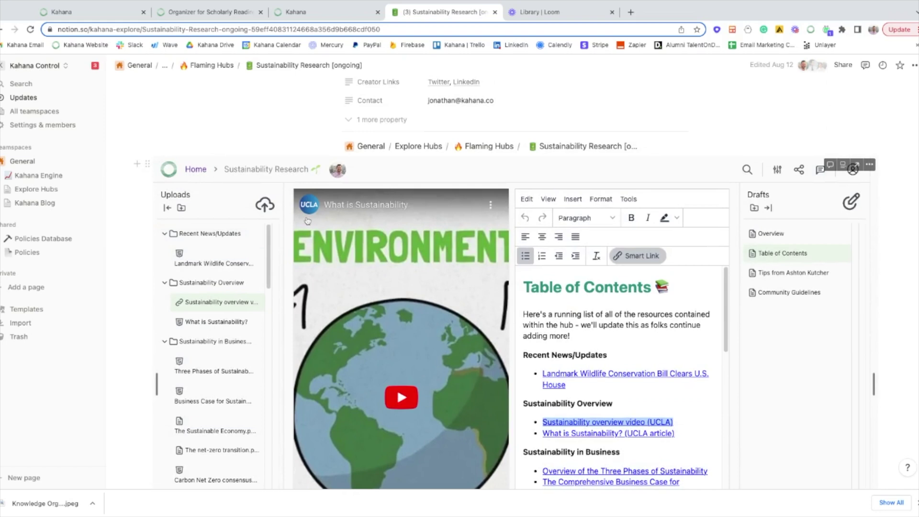
pyautogui.scroll(-4, 430, 279)
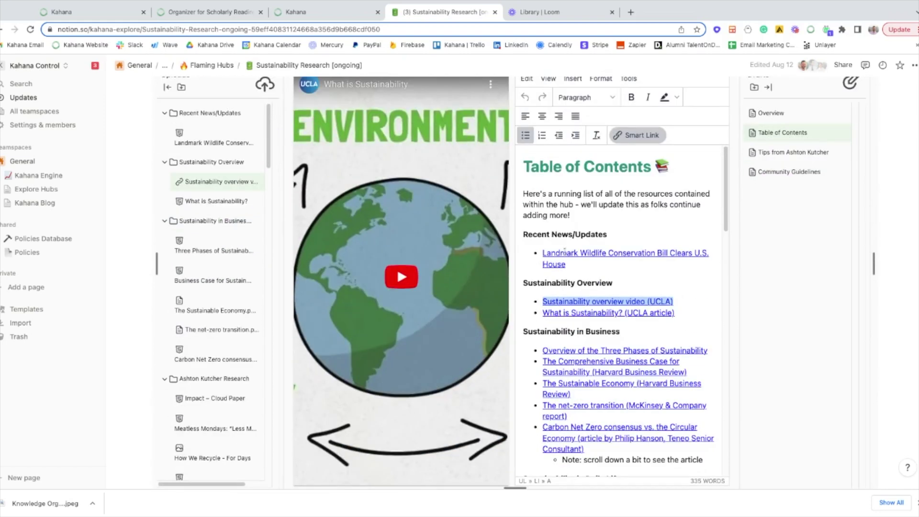
# Open the Landmark Wildlife Conservation article in the embedded hub beside the Table of Contents draft.
pyautogui.rightClick(565, 253)
pyautogui.click(588, 261)
pyautogui.scroll(5, 286, 196)
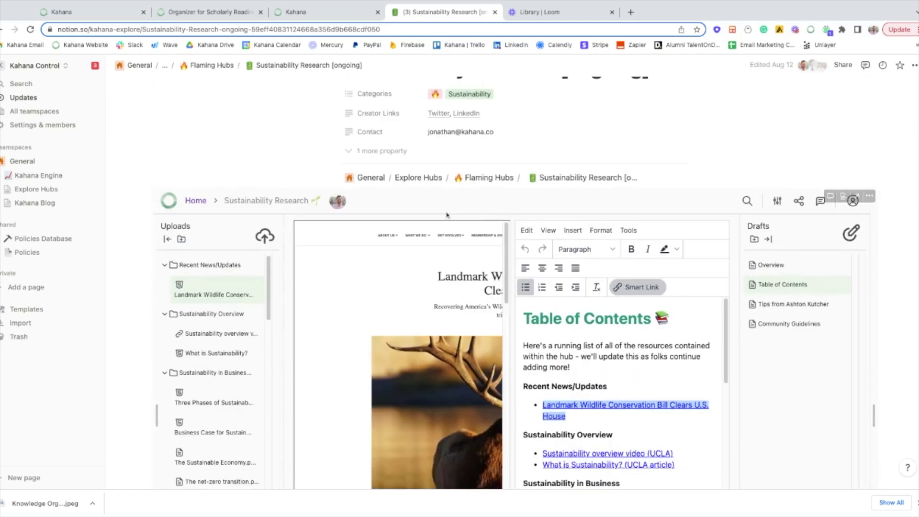
pyautogui.scroll(2, 286, 196)
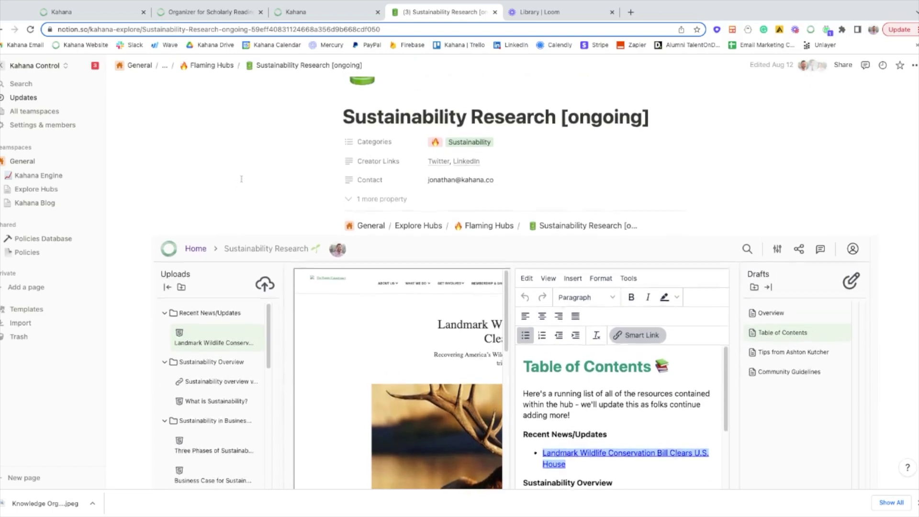
pyautogui.scroll(2, 243, 177)
pyautogui.scroll(-3, 254, 184)
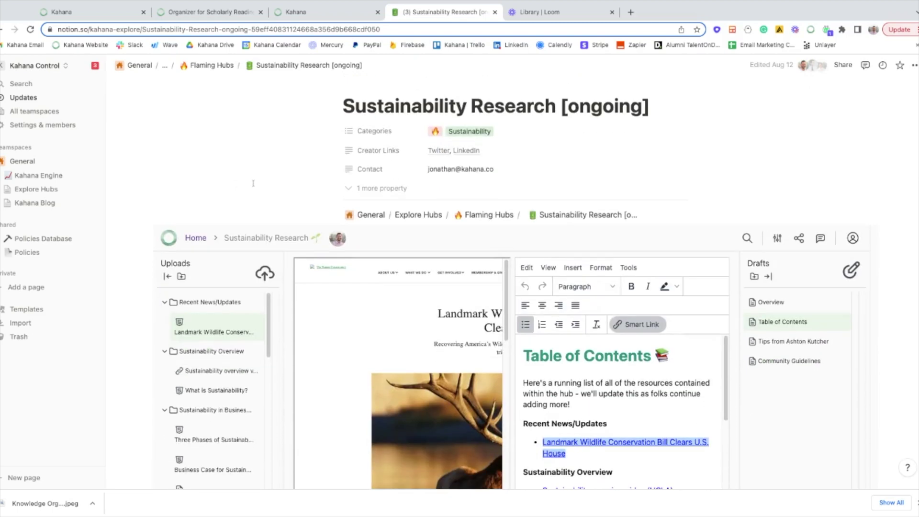
pyautogui.scroll(-4, 246, 184)
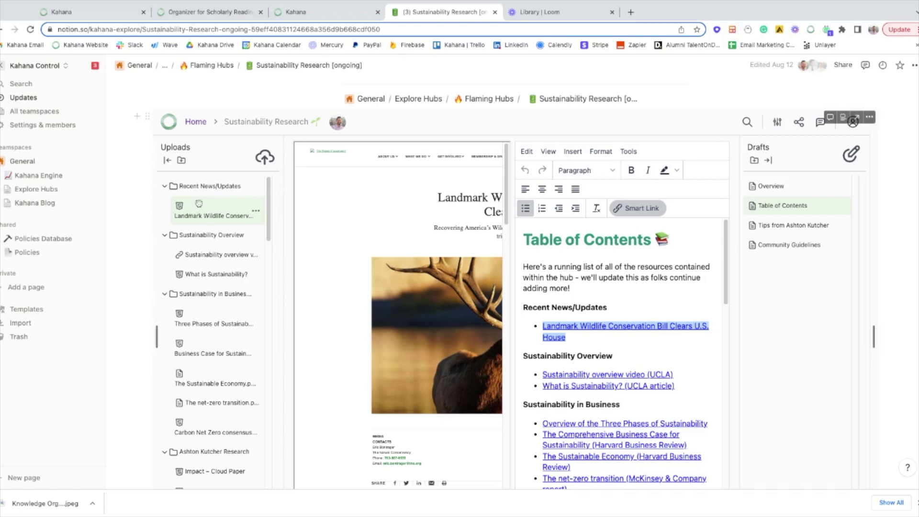
pyautogui.scroll(2, 188, 218)
pyautogui.scroll(3, 188, 218)
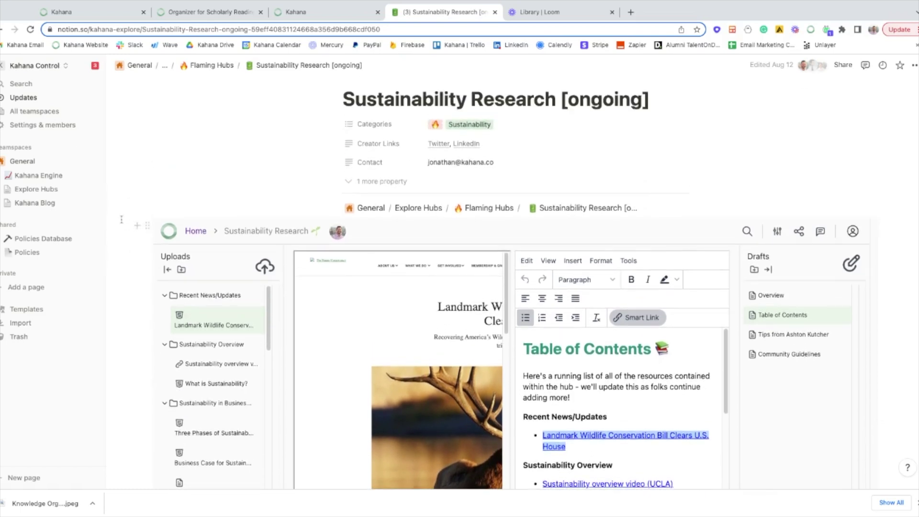